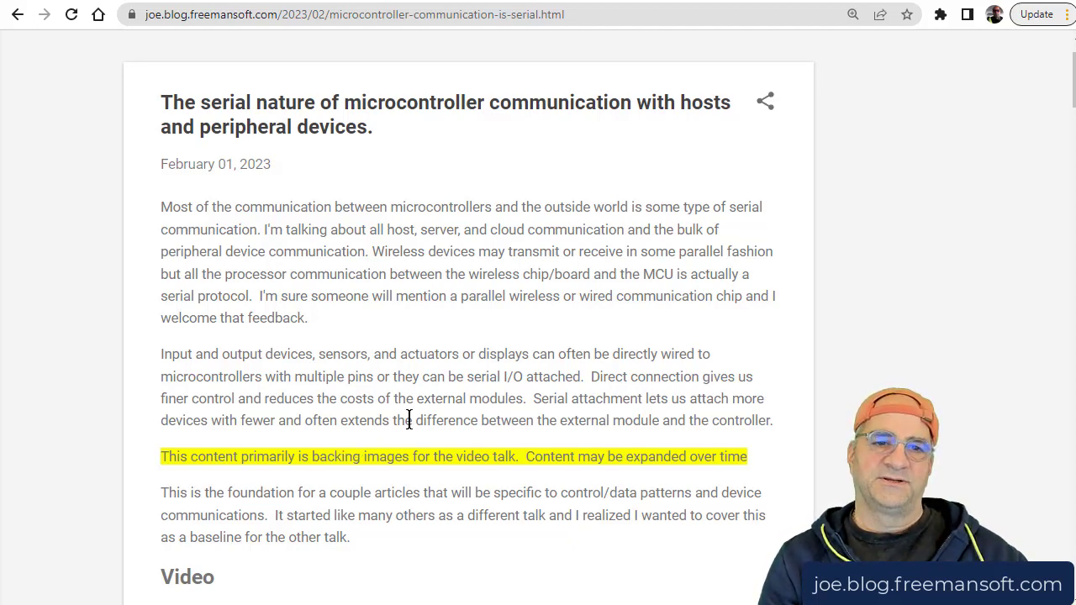
scroll(420, 435, "down", 2)
scroll(420, 429, "down", 3)
scroll(420, 426, "down", 3)
scroll(422, 429, "down", 2)
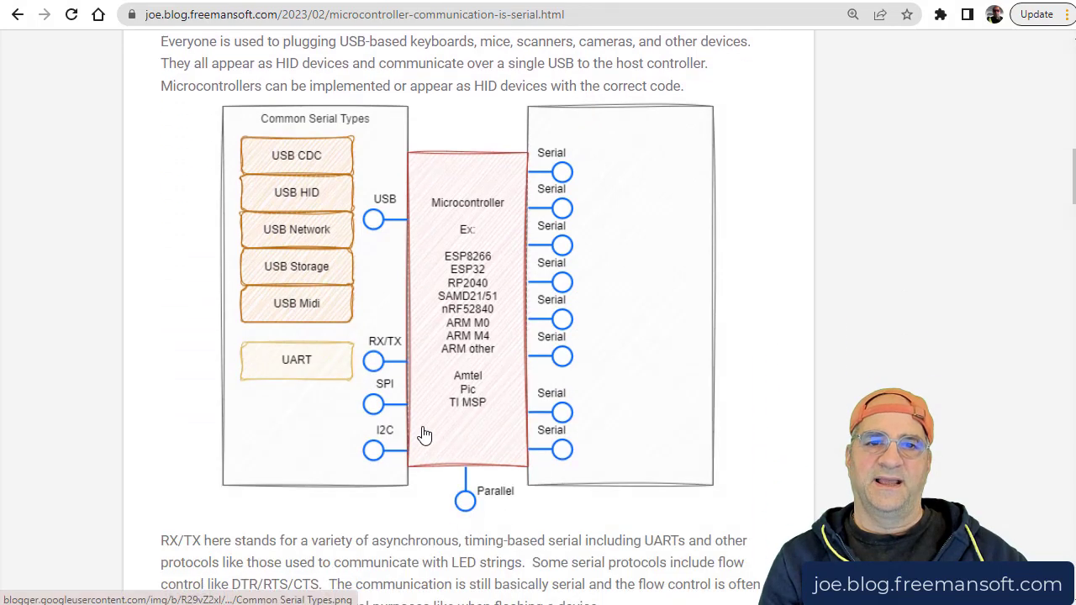
scroll(559, 392, "up", 1)
scroll(547, 382, "down", 1)
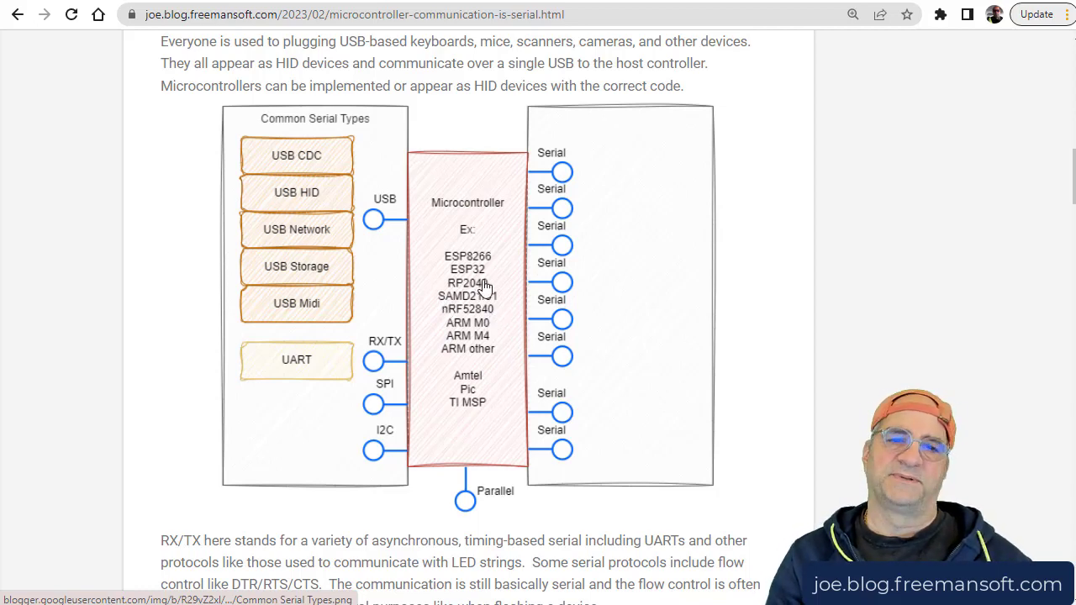
scroll(485, 287, "down", 1)
scroll(485, 287, "down", 2)
scroll(485, 287, "down", 4)
scroll(485, 286, "down", 2)
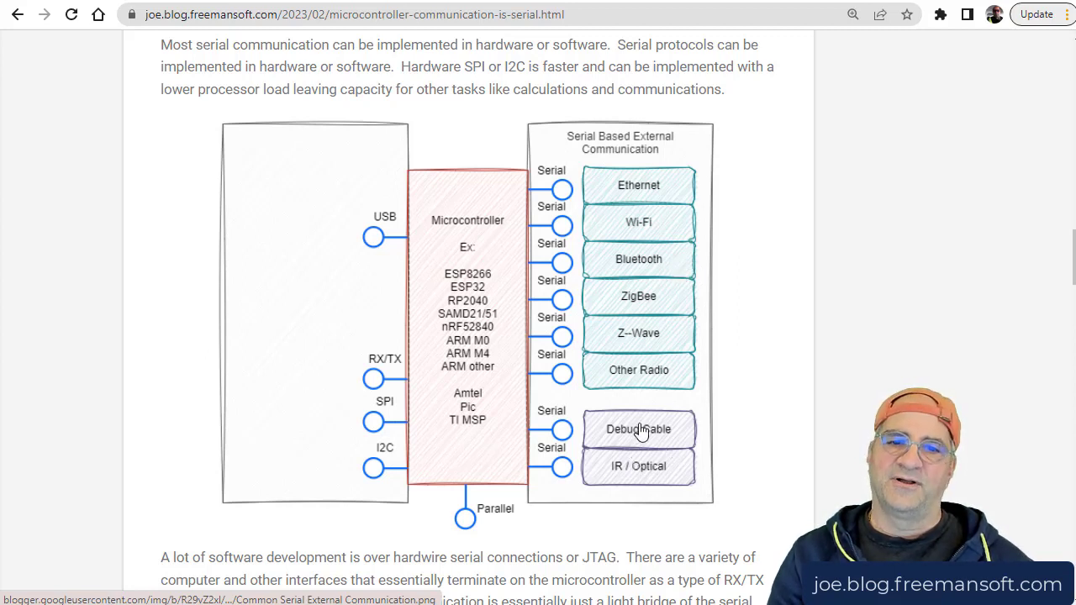
scroll(689, 456, "down", 1)
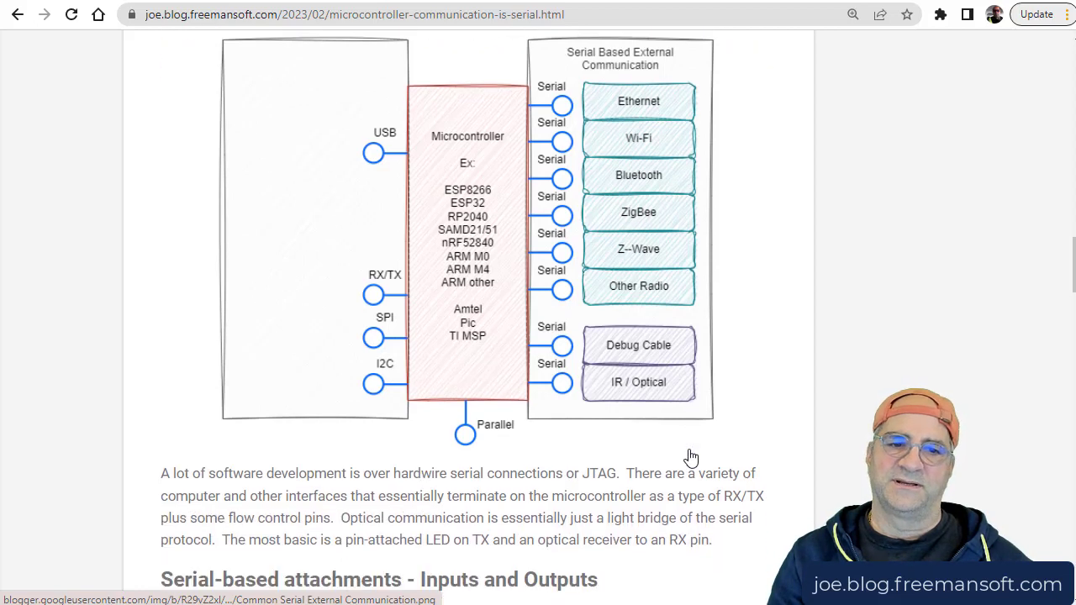
scroll(689, 456, "down", 2)
scroll(689, 457, "down", 5)
scroll(682, 457, "down", 1)
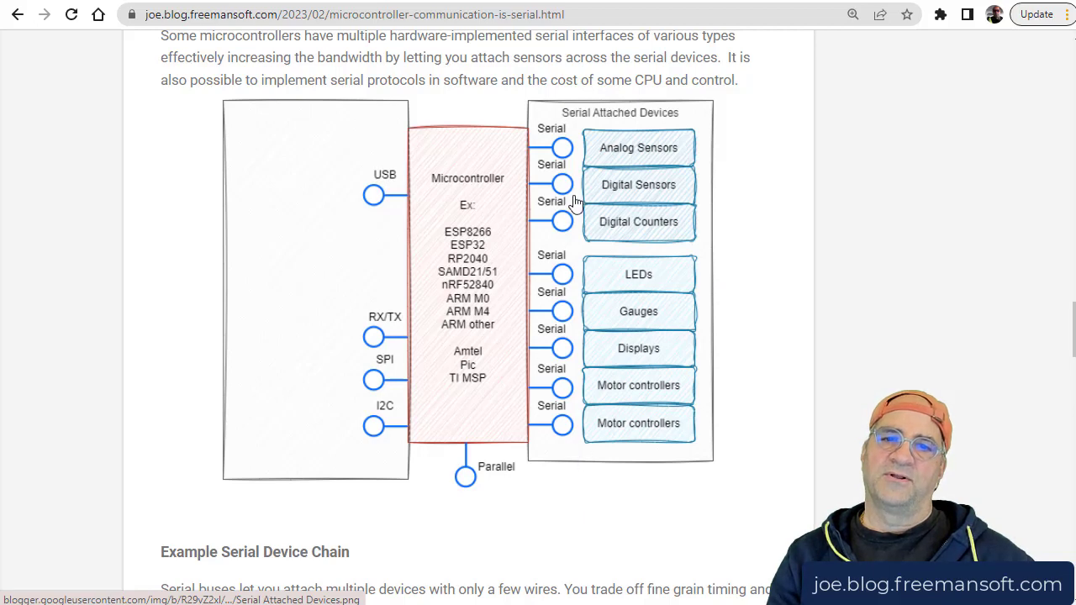
scroll(572, 457, "down", 5)
scroll(570, 457, "down", 1)
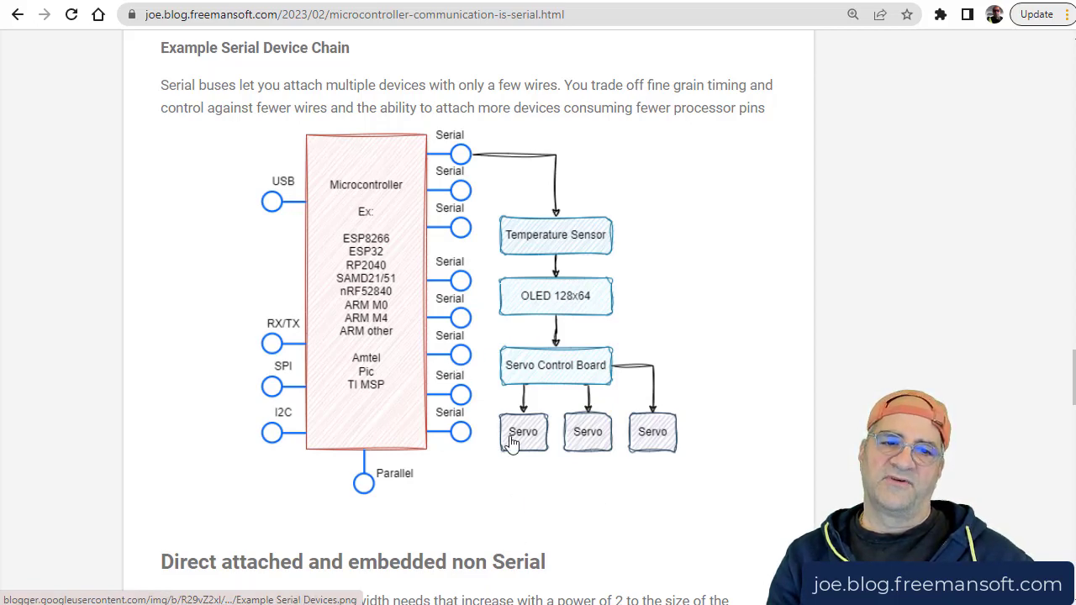
scroll(511, 443, "down", 2)
scroll(511, 444, "down", 4)
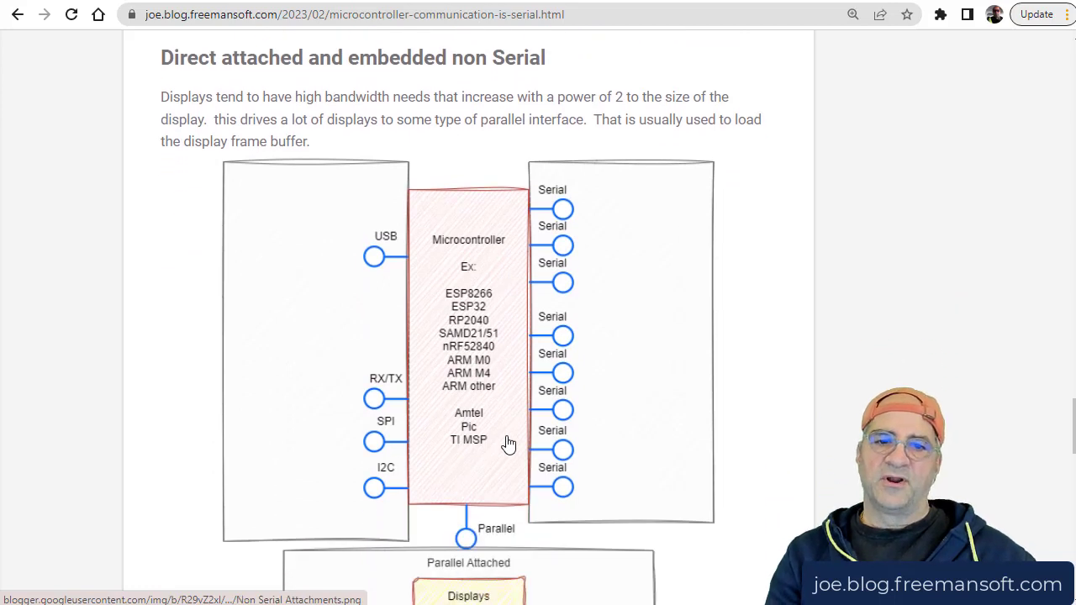
scroll(508, 444, "down", 1)
scroll(509, 444, "down", 1)
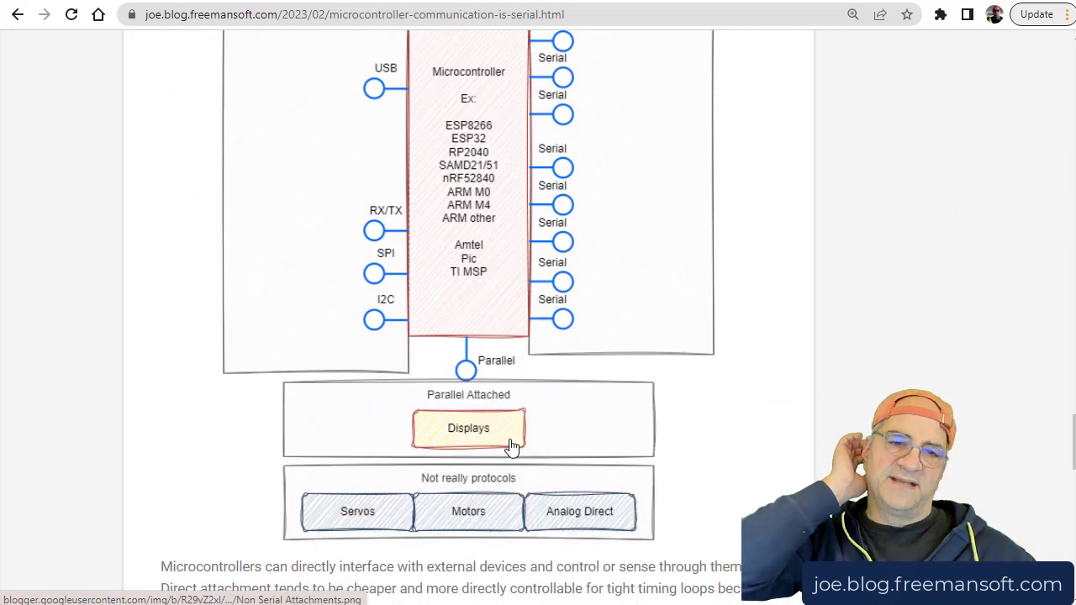